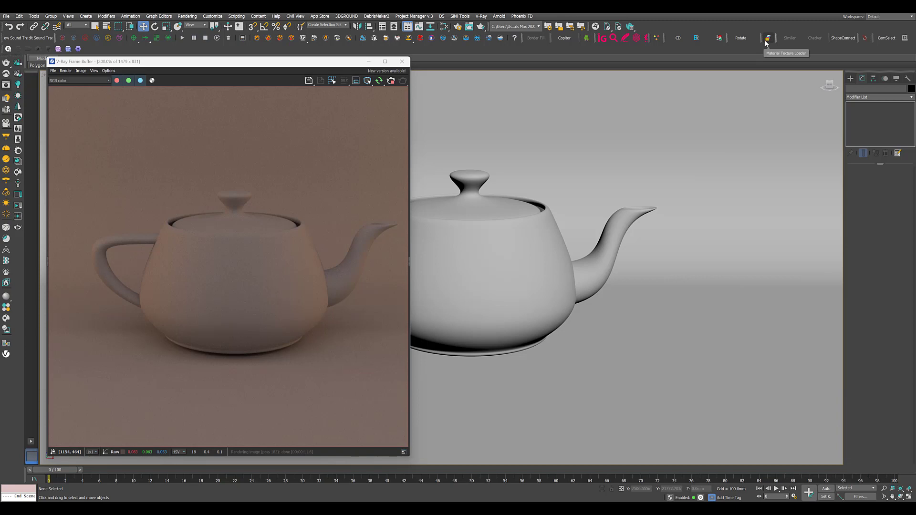
# Step: Open the Material Texture Loader beside the render window and keep Vray as the material type
pyautogui.click(768, 41)
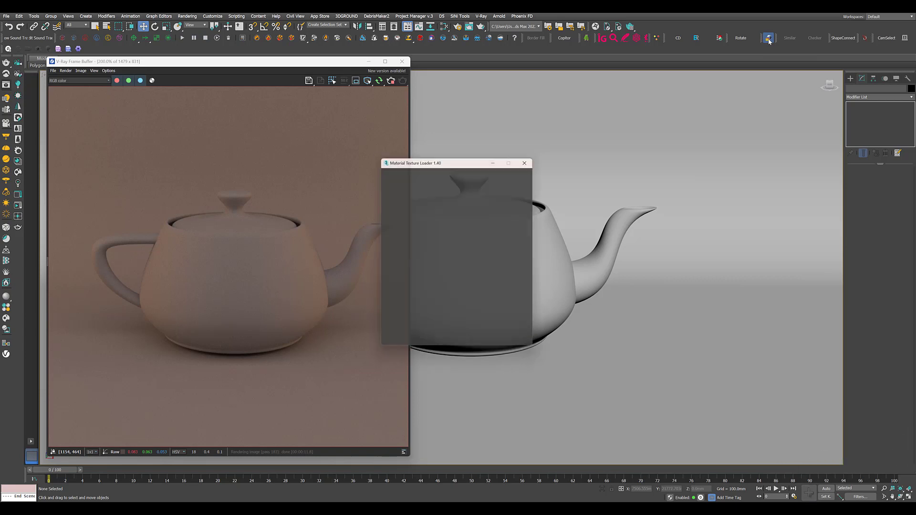
pyautogui.moveTo(453, 162); pyautogui.dragTo(657, 145)
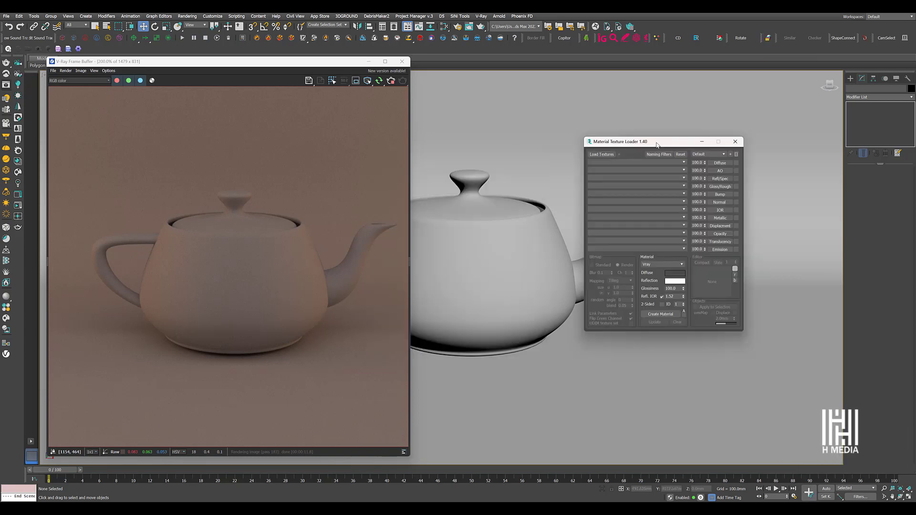
pyautogui.click(684, 264)
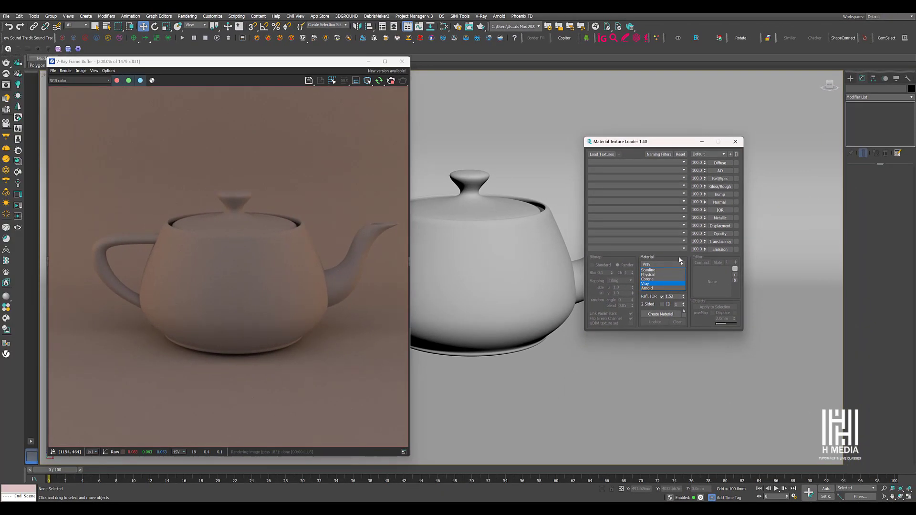
pyautogui.click(680, 262)
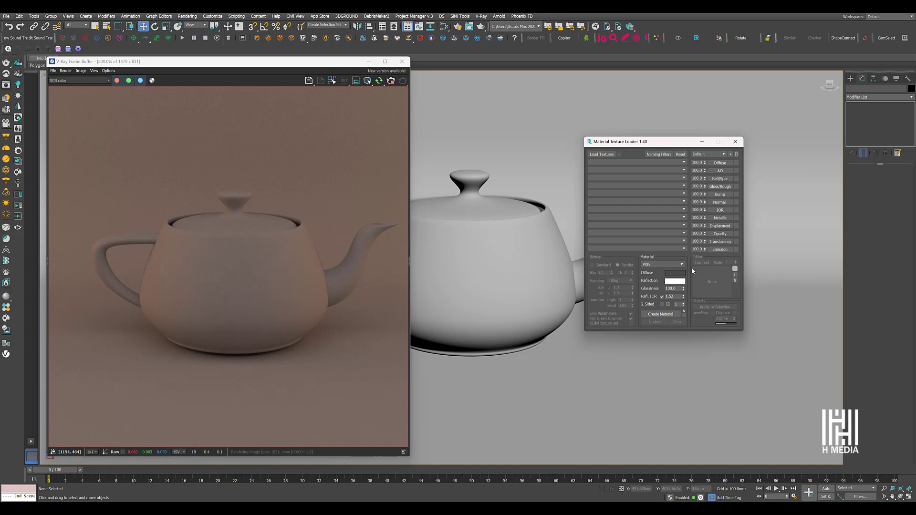
# Step: Load the four leopard_sculpture textures (Diffuse, Glossiness, ior, Reflection) from the Leopard Texture folder into the texture loader
pyautogui.click(602, 155)
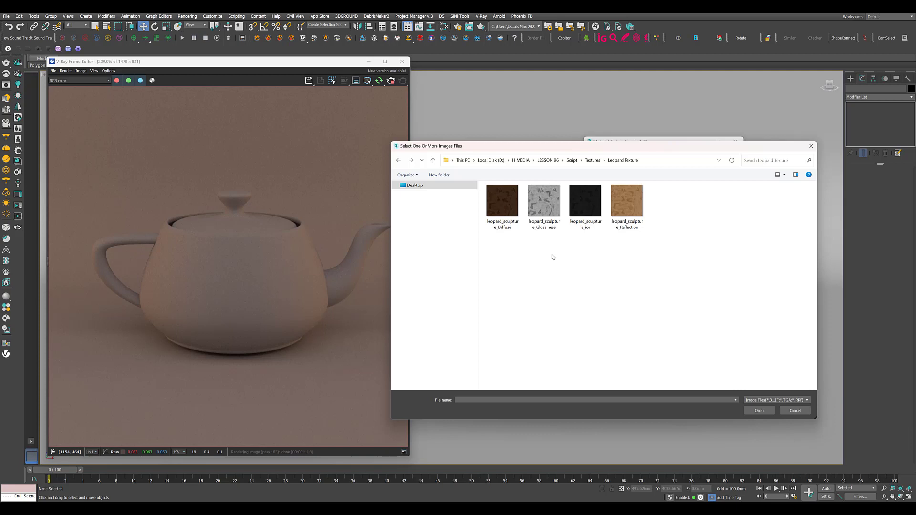
pyautogui.moveTo(504, 248); pyautogui.dragTo(649, 208)
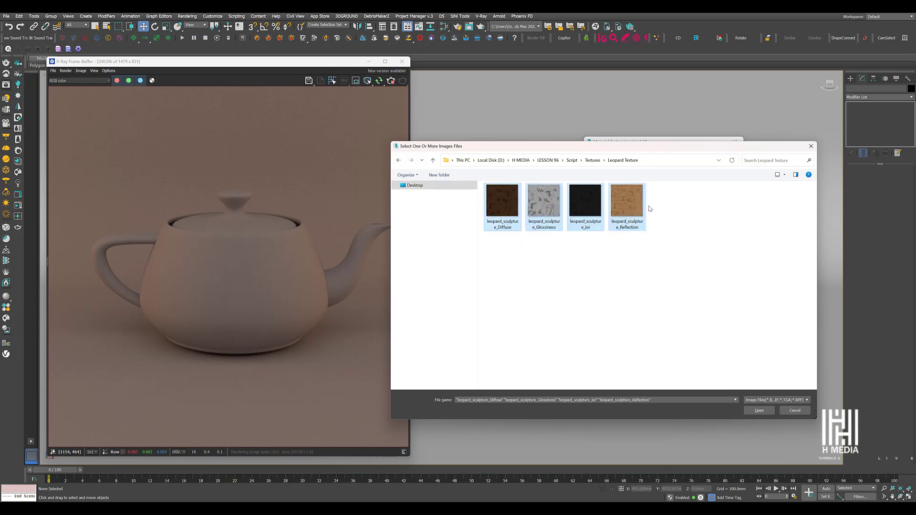
pyautogui.press('Return')
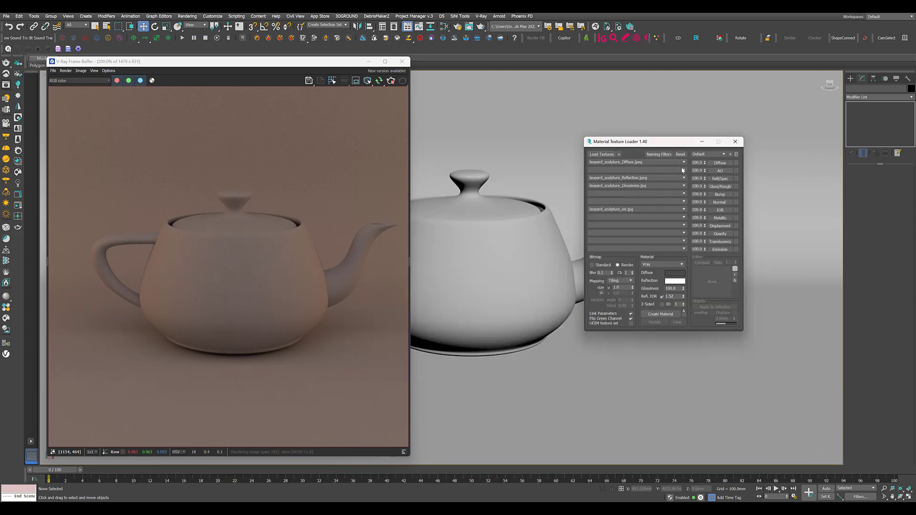
pyautogui.click(705, 211)
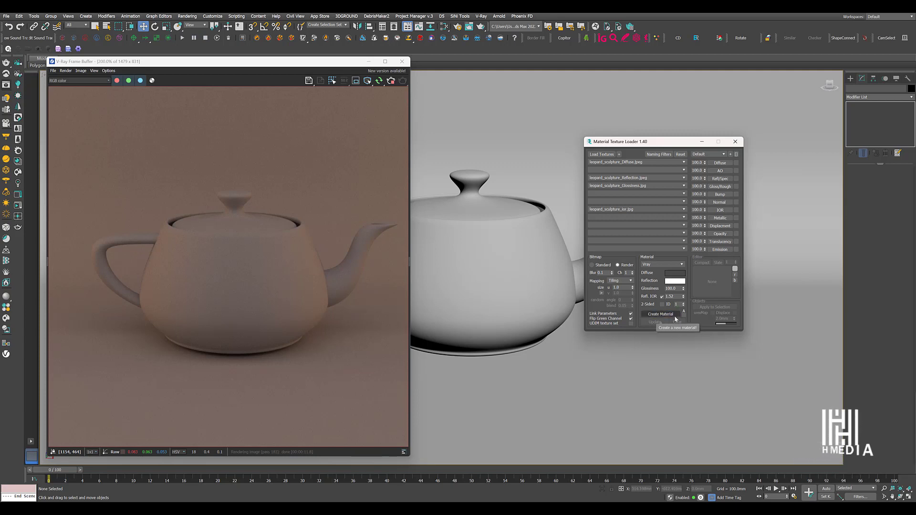
# Step: Create the material with the name leopard_sculpture_ and assign it to the teapot
pyautogui.click(674, 313)
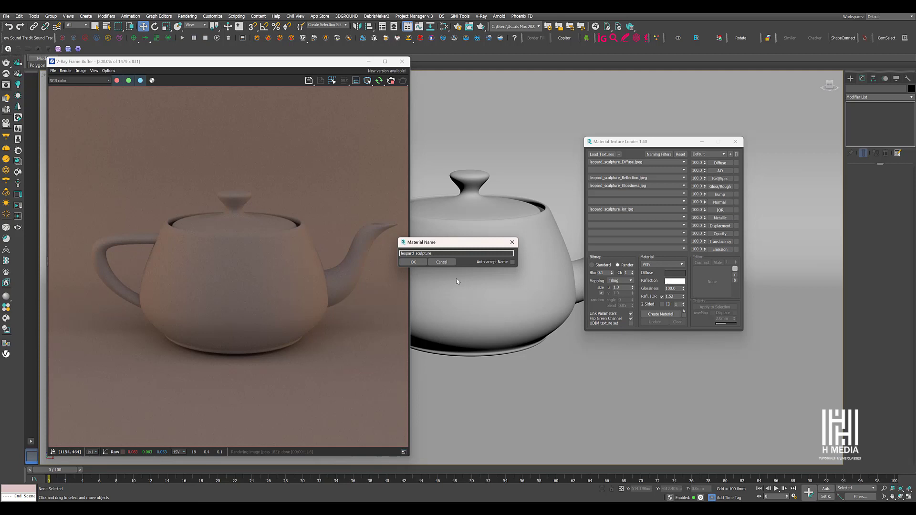
pyautogui.click(413, 262)
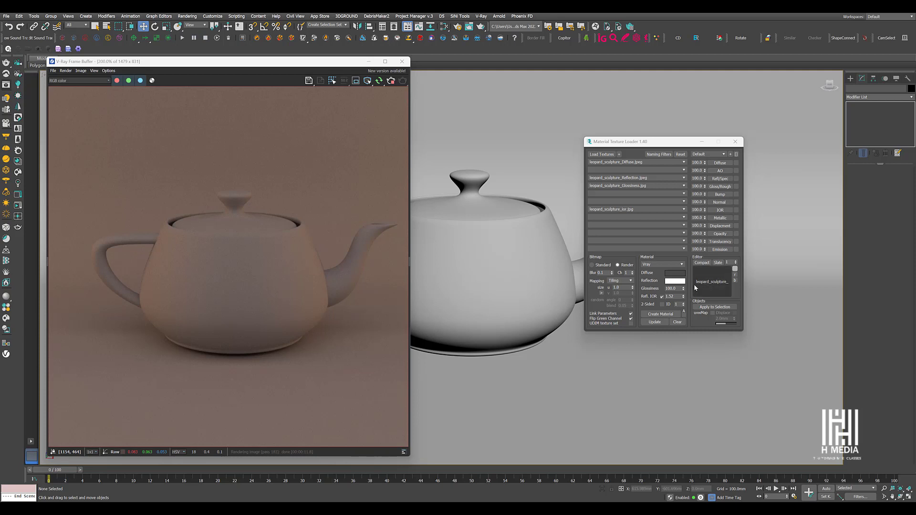
pyautogui.moveTo(694, 284); pyautogui.dragTo(537, 278)
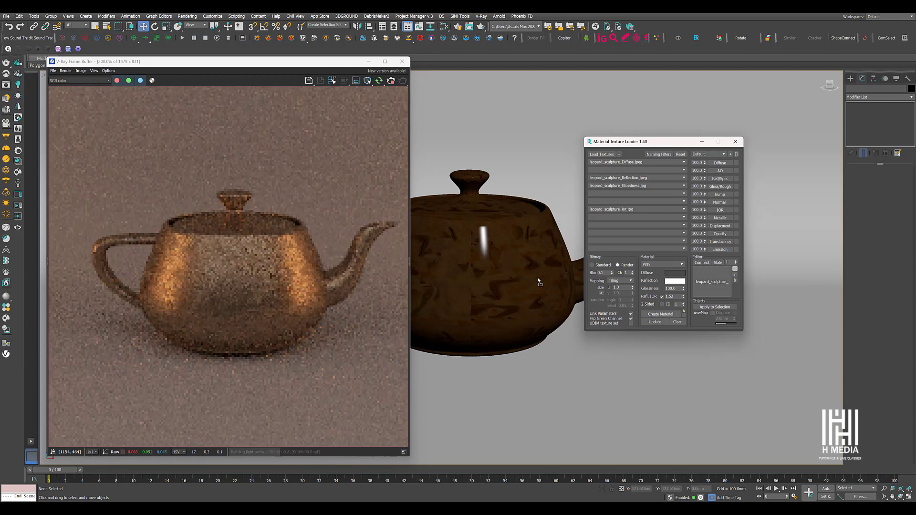
pyautogui.moveTo(547, 282)
pyautogui.keyDown('alt'); pyautogui.mouseDown(button='middle')
pyautogui.moveTo(529, 288)
pyautogui.moveTo(503, 274)
pyautogui.moveTo(549, 281)
pyautogui.moveTo(538, 277)
pyautogui.mouseUp(button='middle'); pyautogui.keyUp('alt')
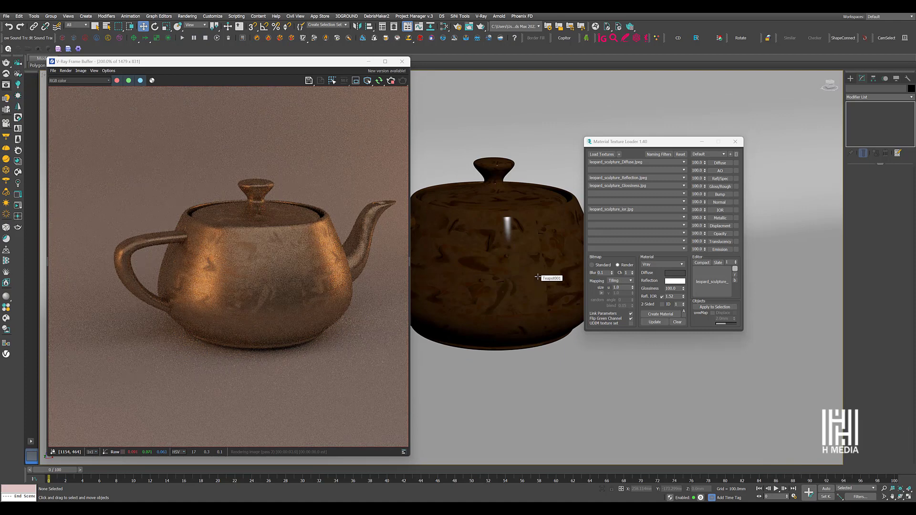
pyautogui.scroll(2, 562, 286)
# Step: Activate live update for the leopard material and set its reflection IOR to 5.0
pyautogui.click(654, 322)
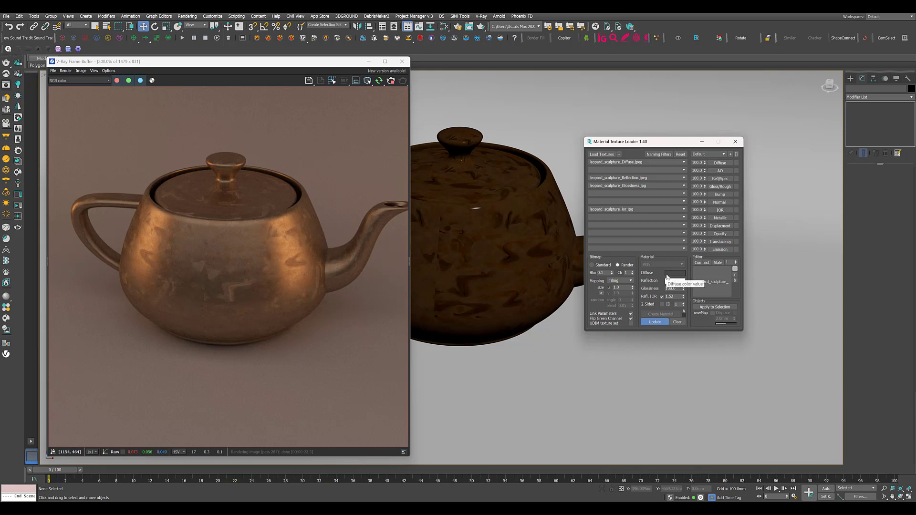
pyautogui.moveTo(676, 297); pyautogui.dragTo(653, 298)
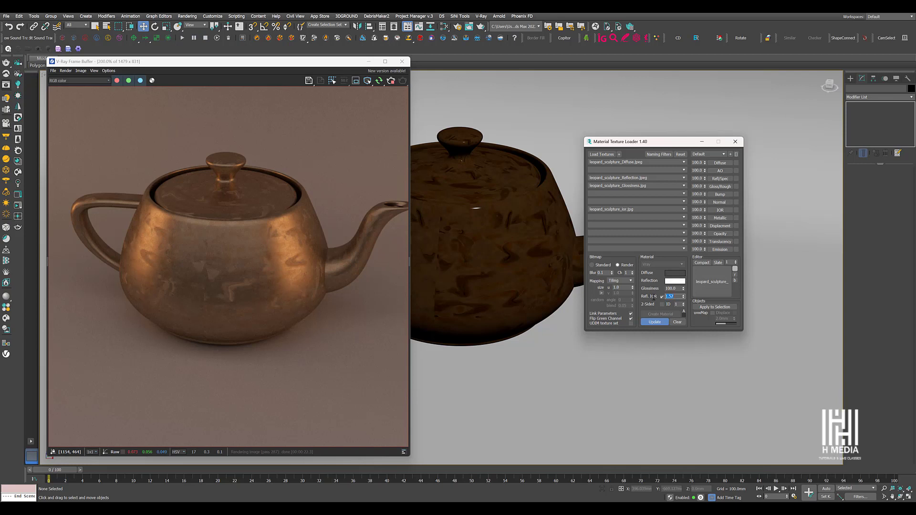
pyautogui.press('Return')
# Step: Change the leopard material's reflection colour to a warm orange using the colour temperature
pyautogui.click(670, 281)
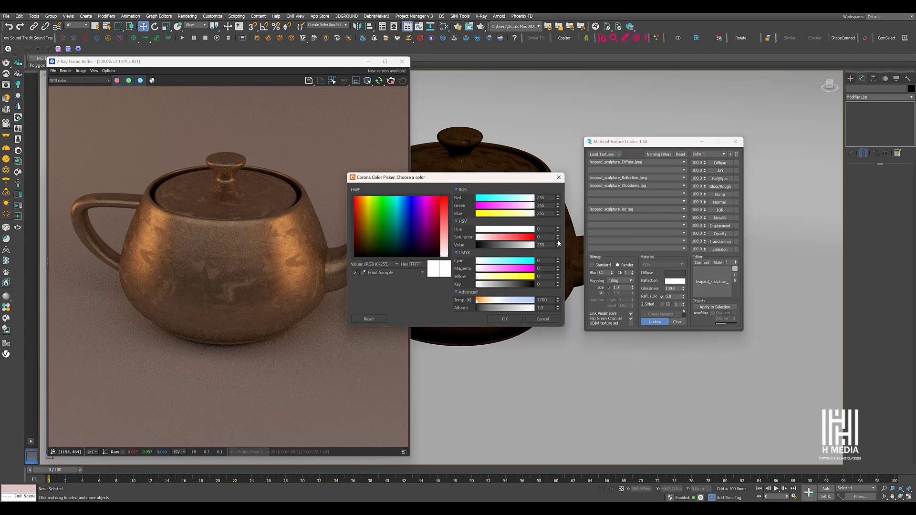
pyautogui.click(479, 301)
pyautogui.click(505, 319)
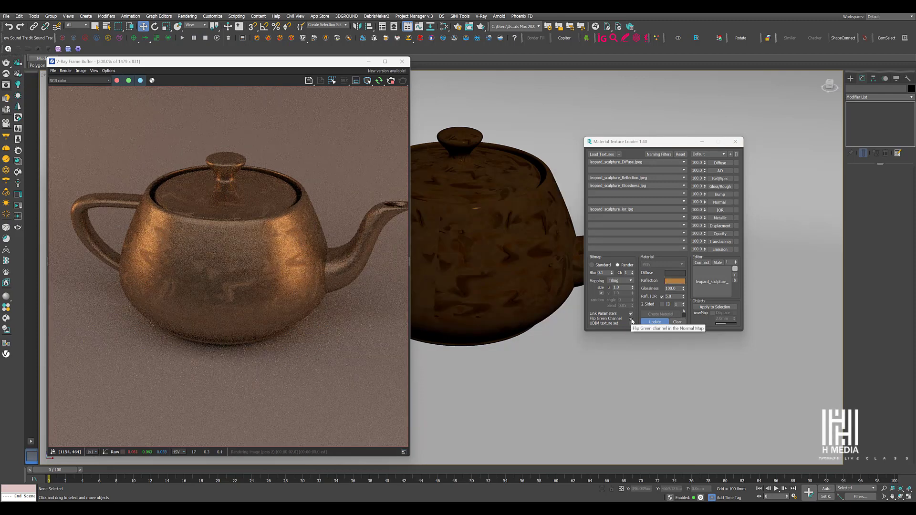
# Step: Set the leopard material's Refl/Spec map amount to 50
pyautogui.click(697, 178)
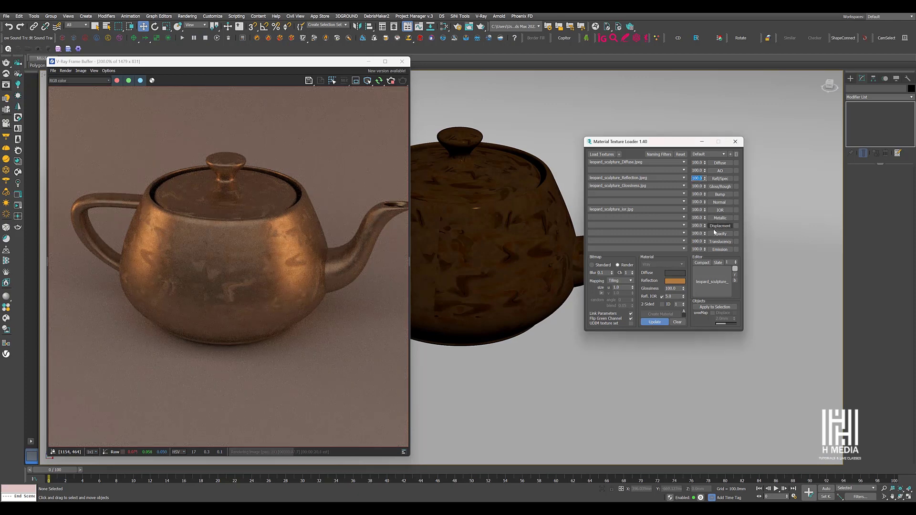
pyautogui.write('50')
pyautogui.press('Return')
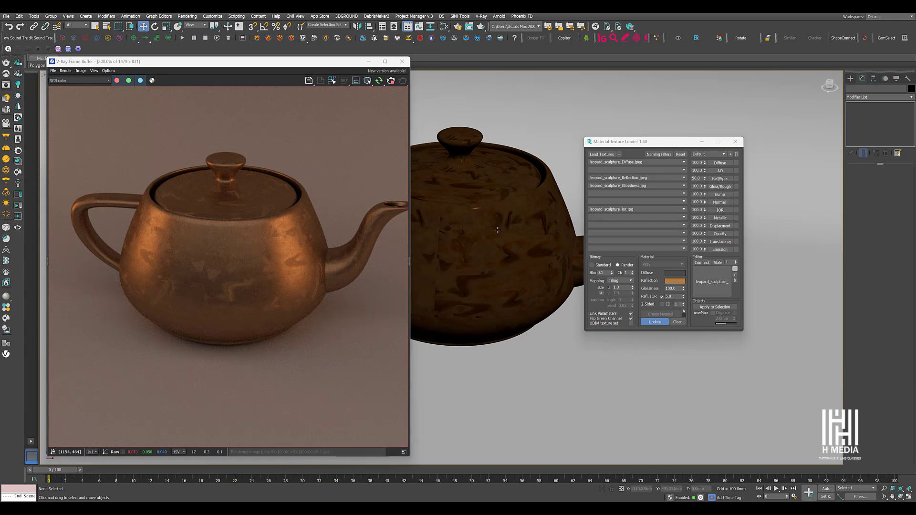
pyautogui.keyDown('alt'); pyautogui.moveTo(559, 263); pyautogui.dragTo(505, 256, button='middle'); pyautogui.keyUp('alt')
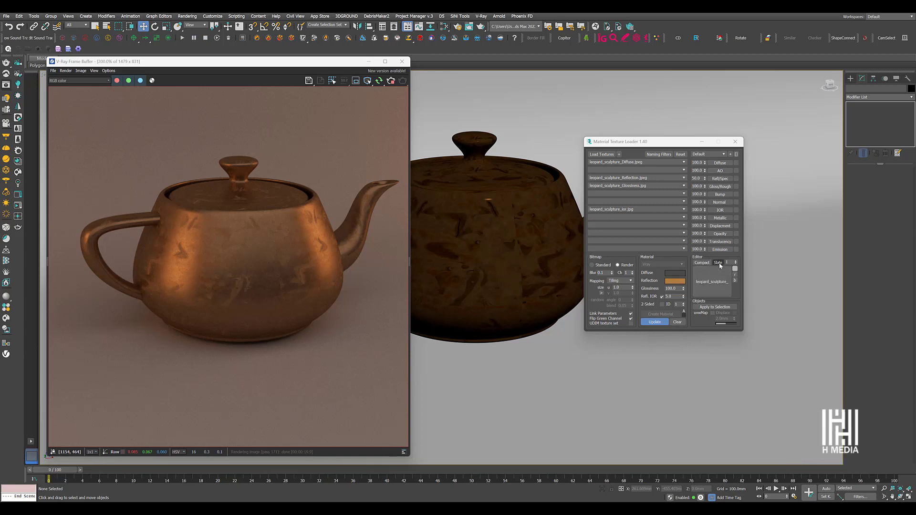
# Step: Send the leopard material to the Slate Material Editor and examine its node connections and basic parameters
pyautogui.click(717, 262)
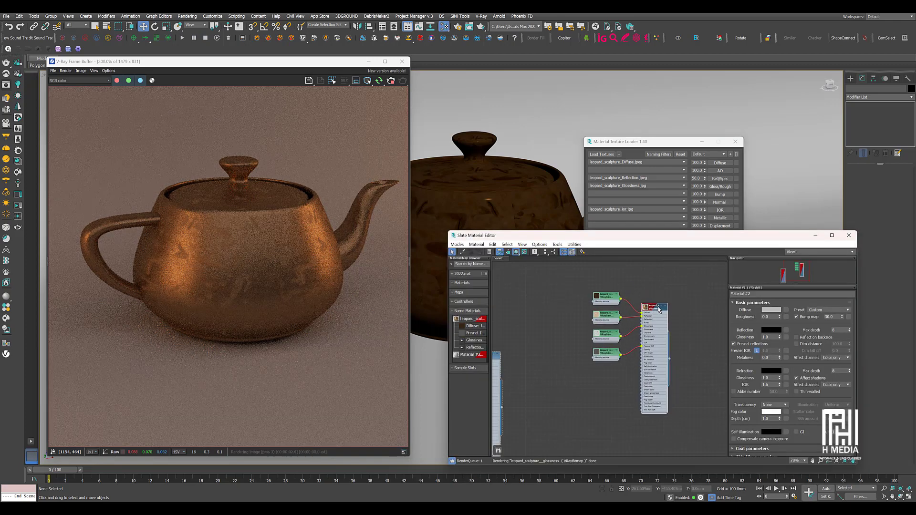
pyautogui.moveTo(662, 239); pyautogui.dragTo(391, 110)
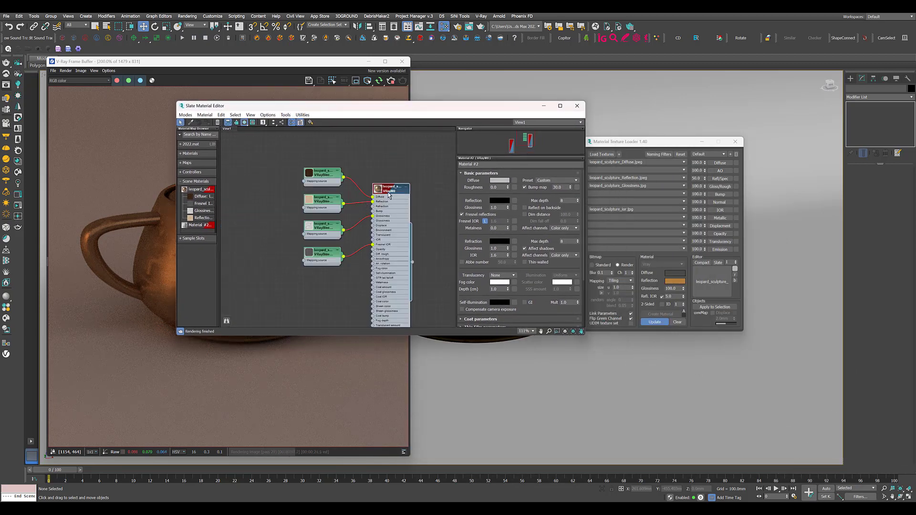
pyautogui.doubleClick(394, 191)
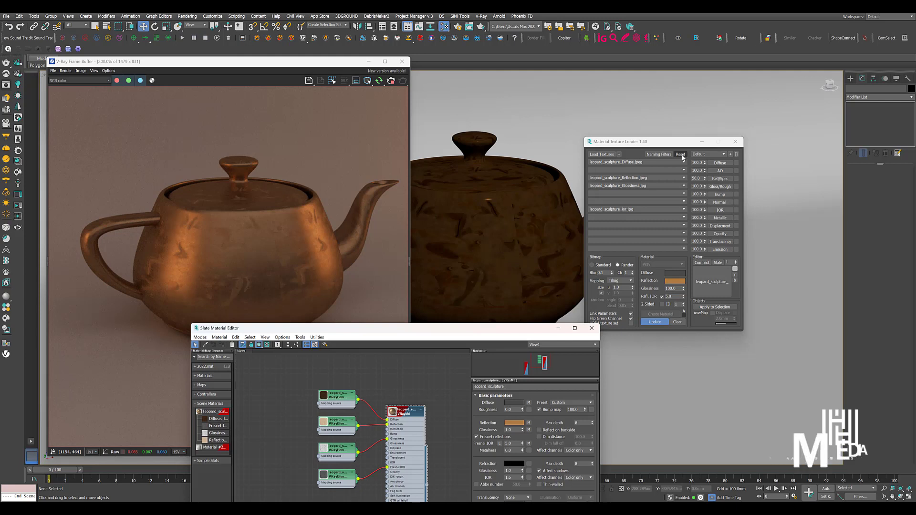
# Step: Reset the texture loader and load the five TexturesCom_Pavement_Medieval_4K maps (albedo, ao, height, normal, roughness) from the Pavement Floor folder
pyautogui.click(680, 154)
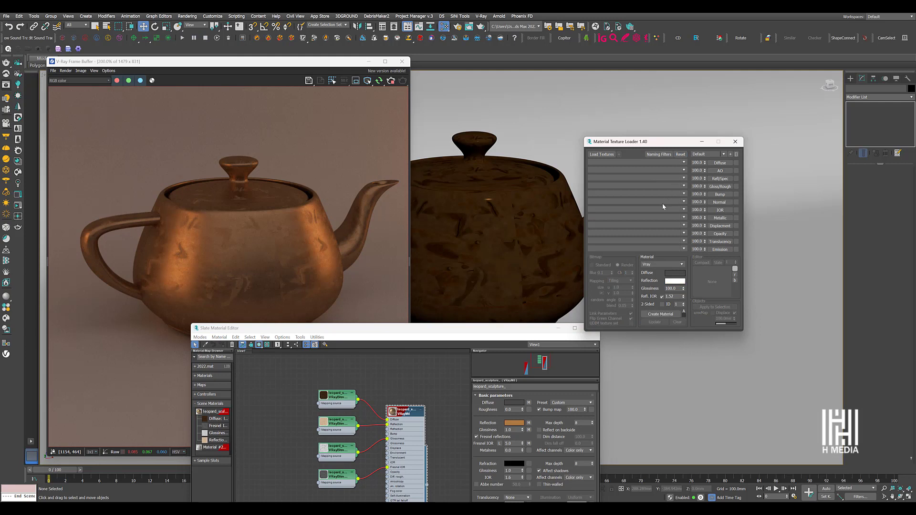
pyautogui.moveTo(648, 145); pyautogui.dragTo(603, 168)
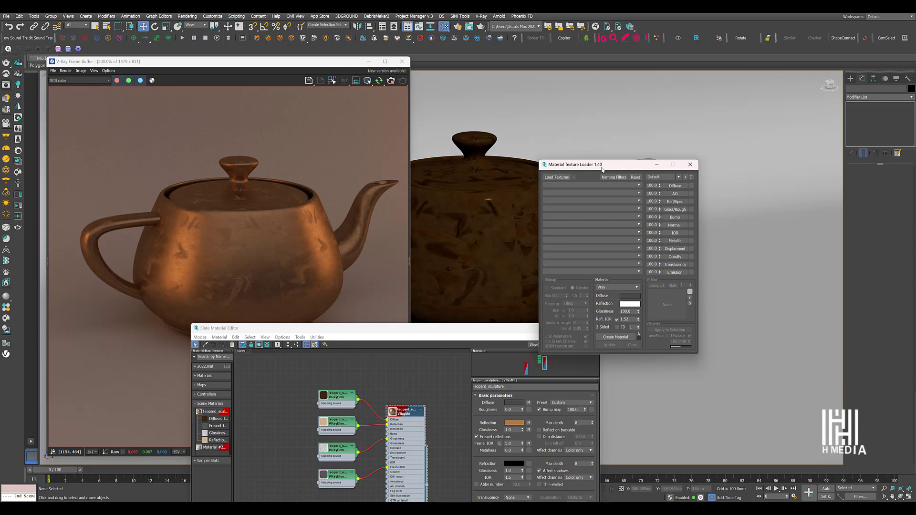
pyautogui.click(555, 178)
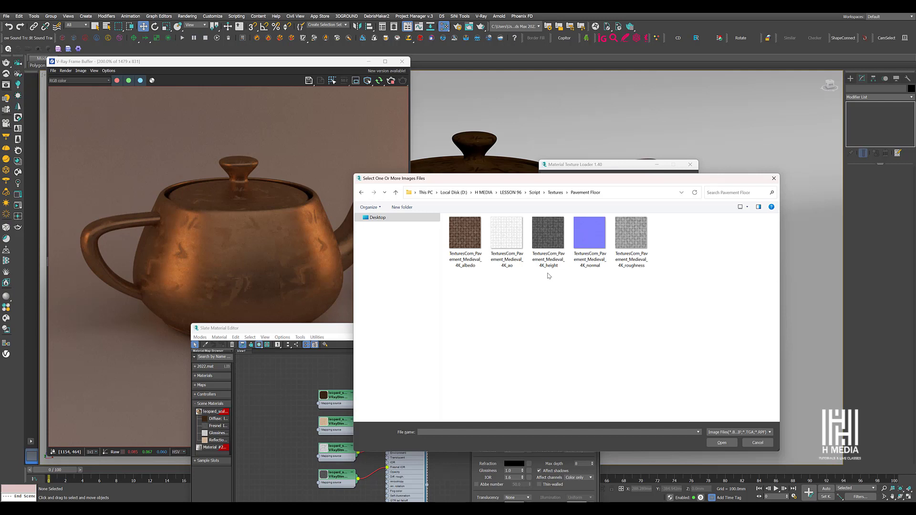
pyautogui.moveTo(448, 287); pyautogui.dragTo(654, 216)
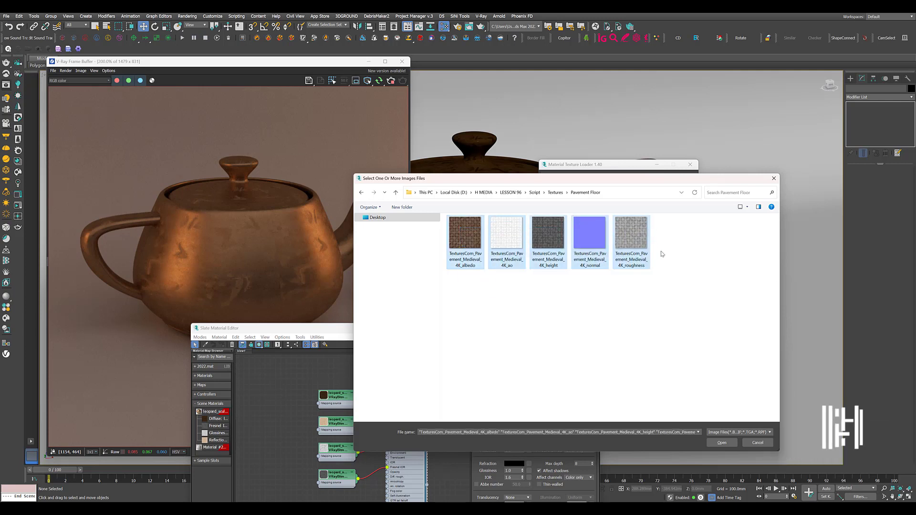
pyautogui.click(720, 442)
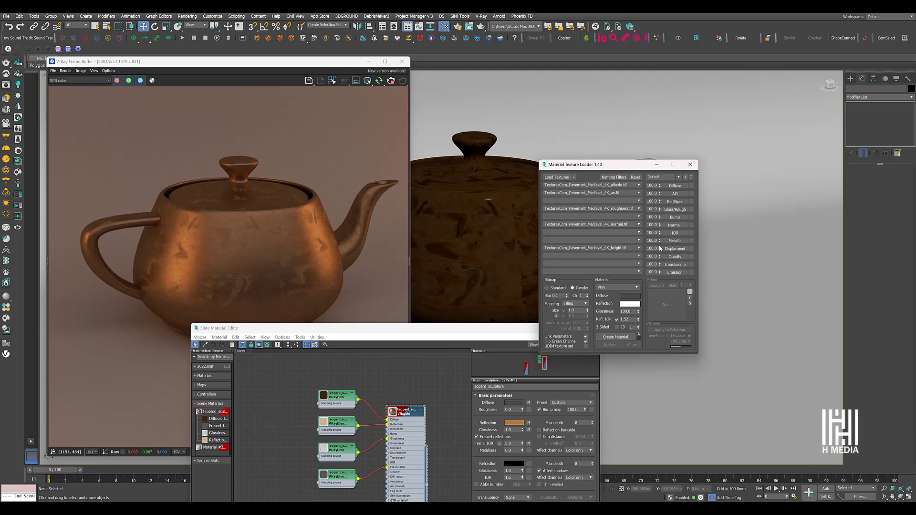
# Step: Create the material TexturesCom_Pavement_Medieval_4K_ and assign it to the floor plane behind the teapot
pyautogui.click(616, 337)
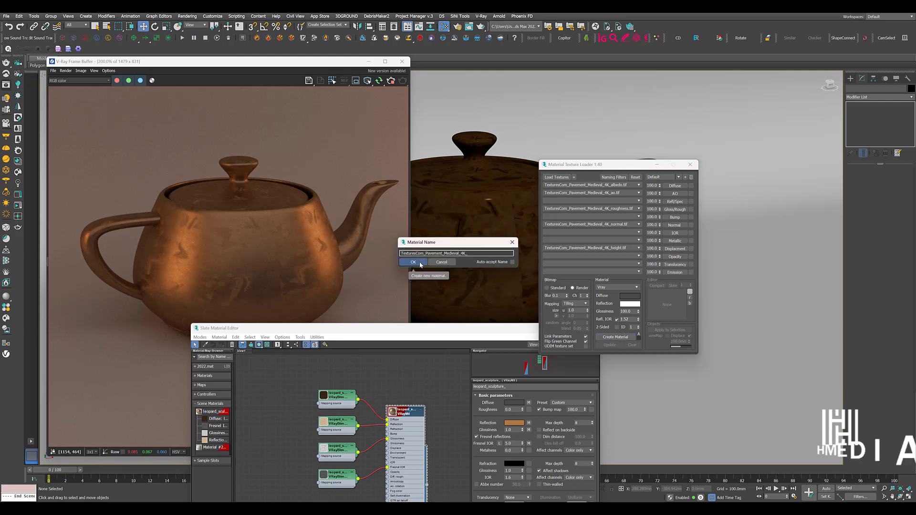
pyautogui.click(413, 262)
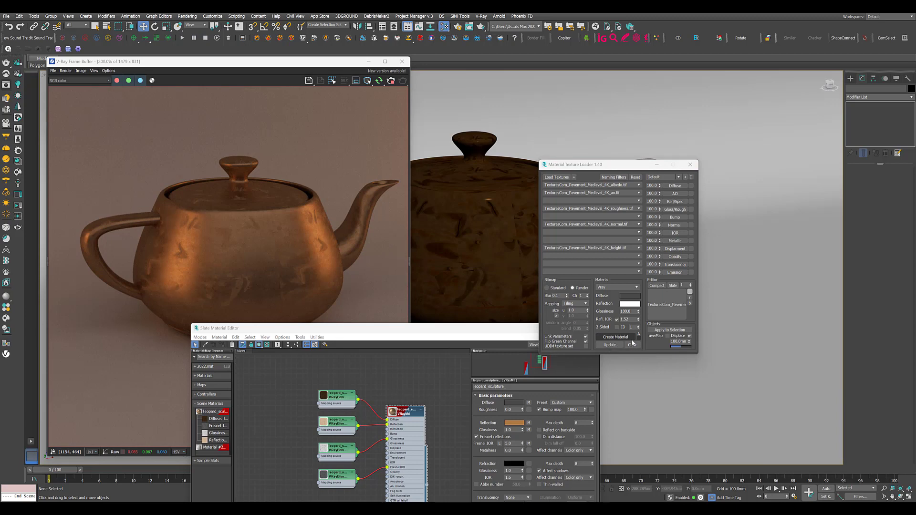
pyautogui.scroll(3, 596, 250)
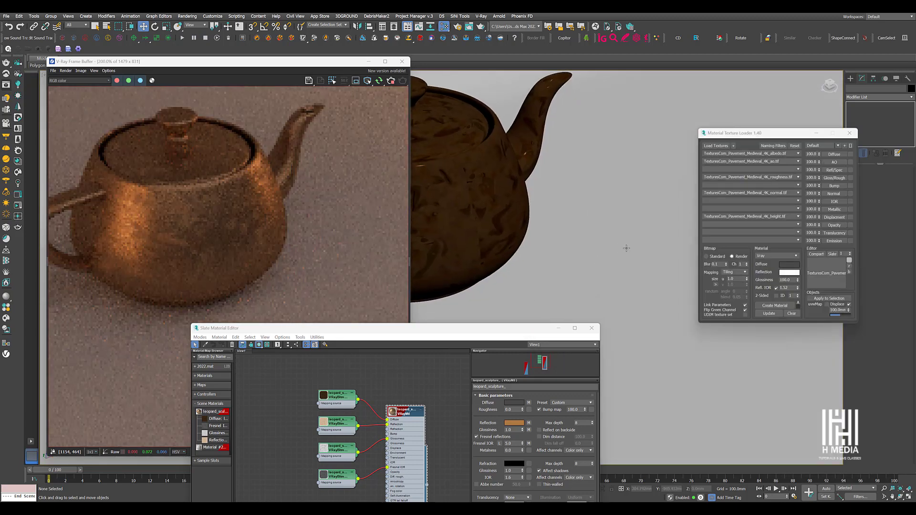
pyautogui.click(823, 282)
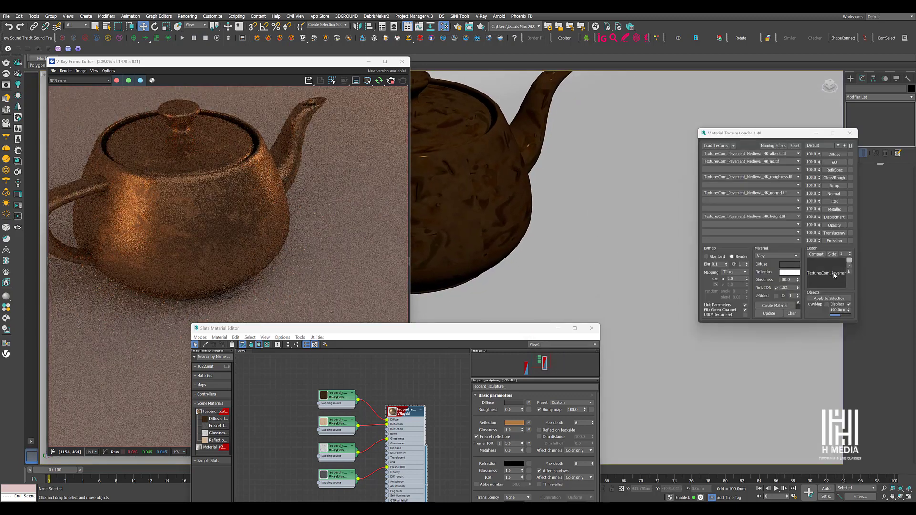
pyautogui.moveTo(823, 281); pyautogui.dragTo(650, 268)
pyautogui.scroll(-4, 650, 267)
pyautogui.keyDown('alt'); pyautogui.moveTo(628, 265); pyautogui.dragTo(596, 234, button='middle'); pyautogui.keyUp('alt')
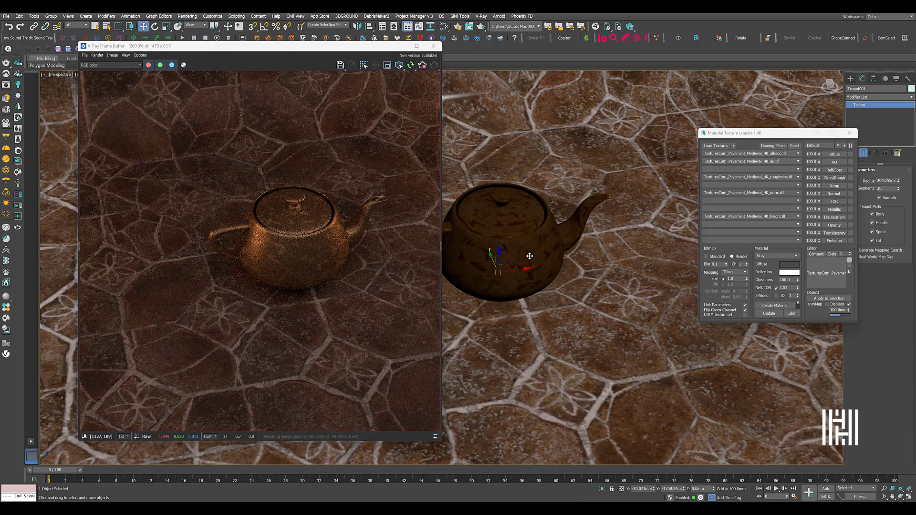
# Step: Inspect the pavement floor around the teapot and activate live update for the pavement material
pyautogui.scroll(2, 530, 258)
pyautogui.keyDown('alt'); pyautogui.moveTo(530, 264); pyautogui.dragTo(538, 255, button='middle'); pyautogui.keyUp('alt')
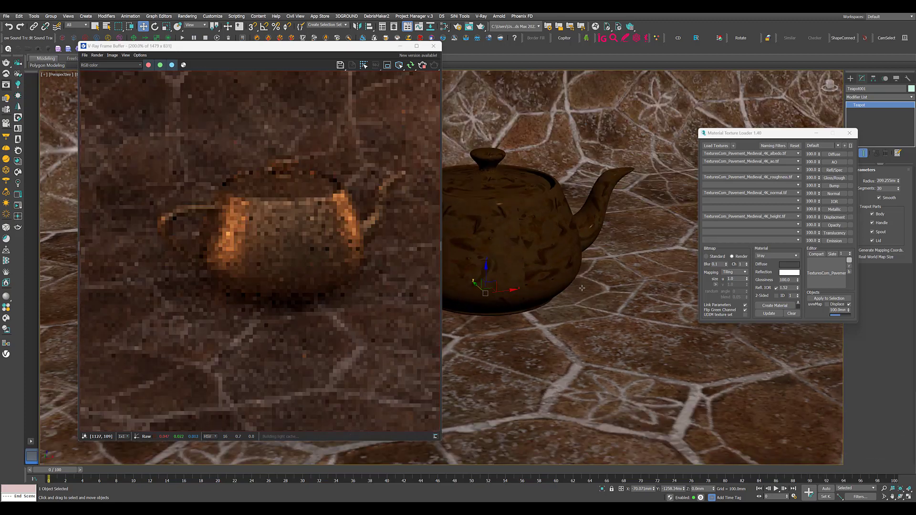
pyautogui.keyDown('alt'); pyautogui.moveTo(582, 288); pyautogui.dragTo(590, 287, button='middle'); pyautogui.keyUp('alt')
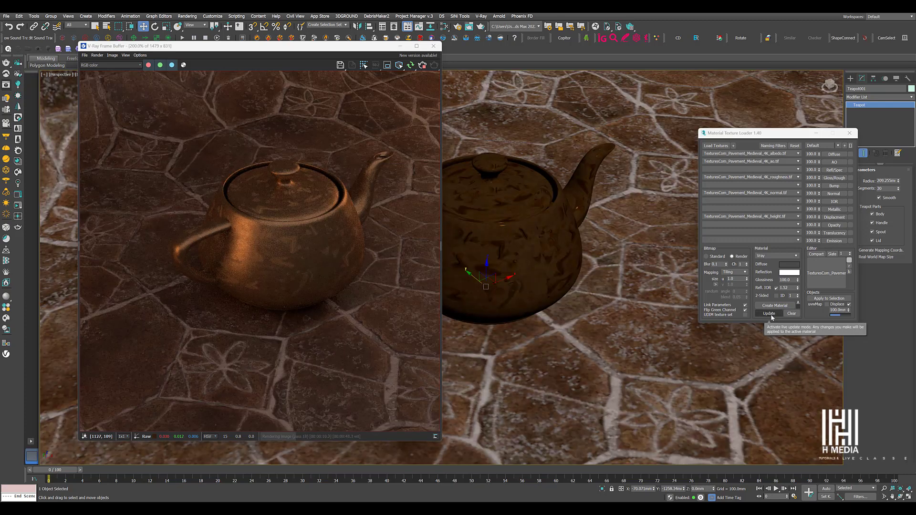
pyautogui.click(768, 313)
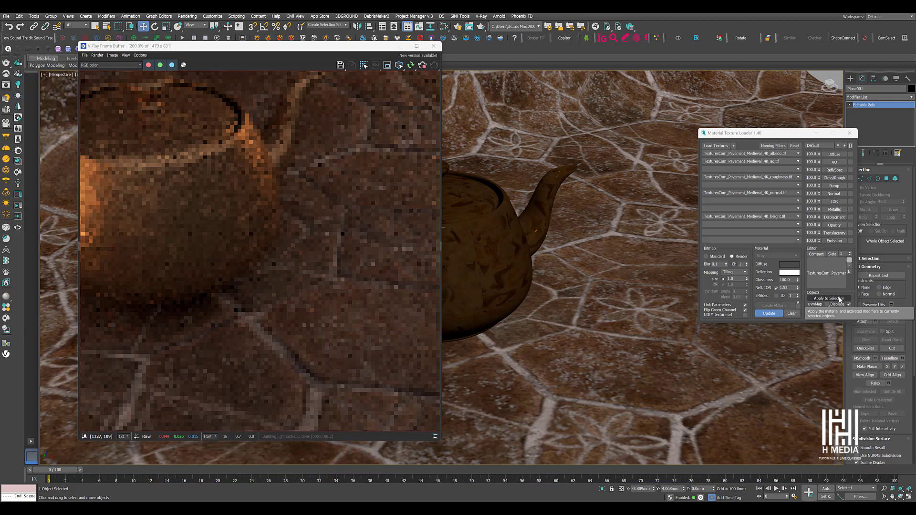
# Step: Set the pavement material's displacement to 2.0 and apply the material with the displacement modifier to the selected floor plane
pyautogui.click(840, 299)
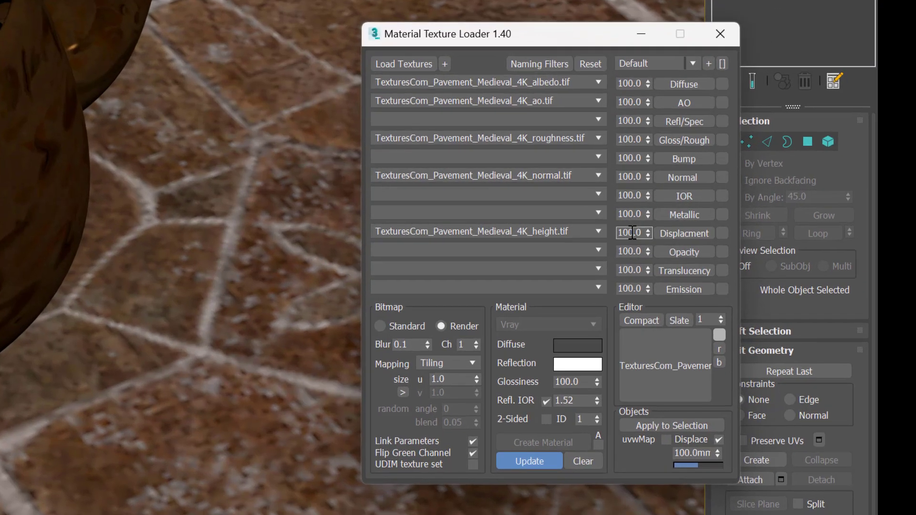
pyautogui.doubleClick(813, 217)
pyautogui.write('2')
pyautogui.press('Return')
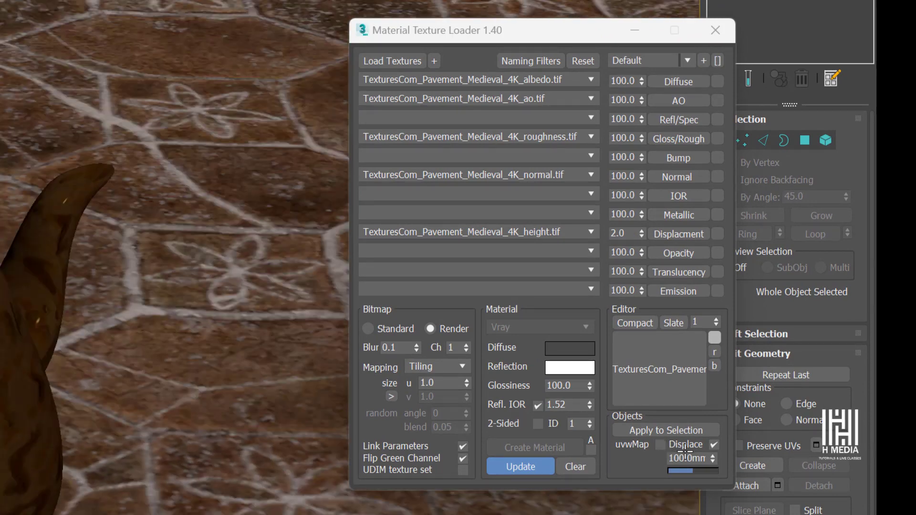
pyautogui.click(669, 431)
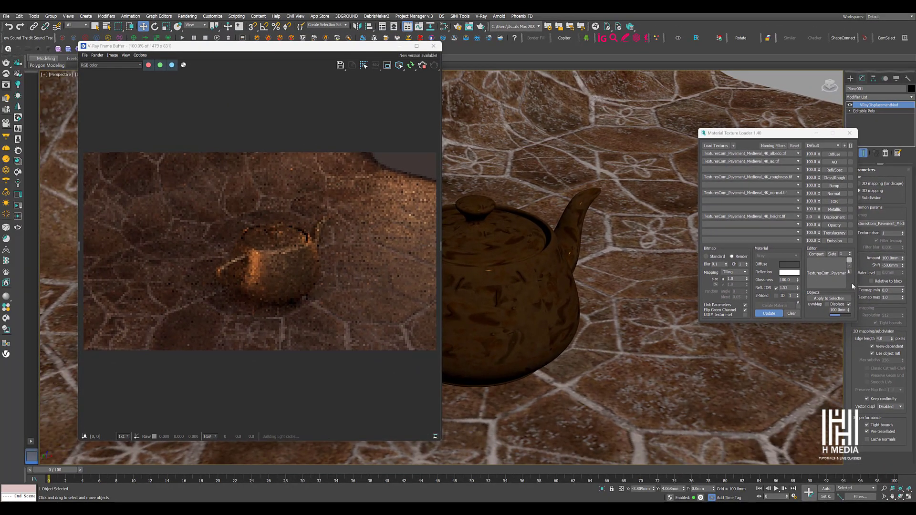
pyautogui.moveTo(601, 307)
pyautogui.keyDown('alt'); pyautogui.mouseDown(button='middle')
pyautogui.moveTo(578, 289)
pyautogui.moveTo(614, 276)
pyautogui.moveTo(616, 300)
pyautogui.mouseUp(button='middle'); pyautogui.keyUp('alt')
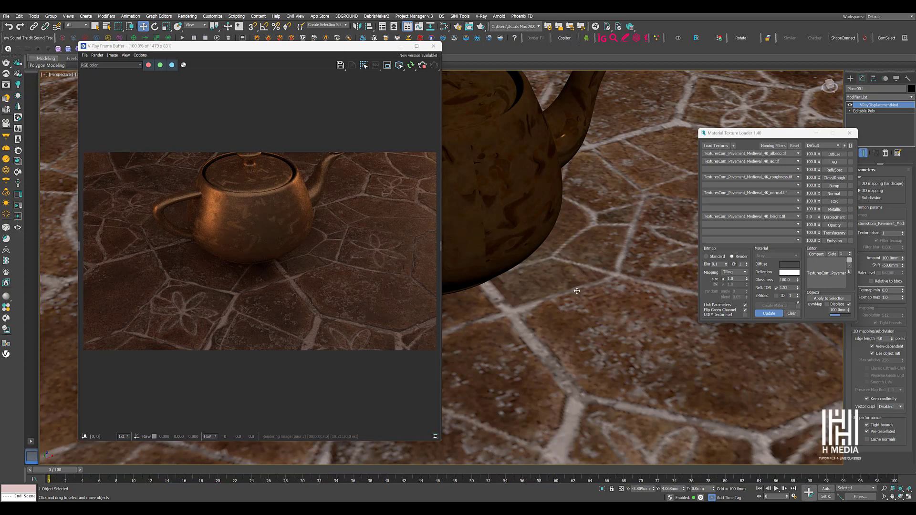
pyautogui.moveTo(586, 287); pyautogui.dragTo(600, 334, button='middle')
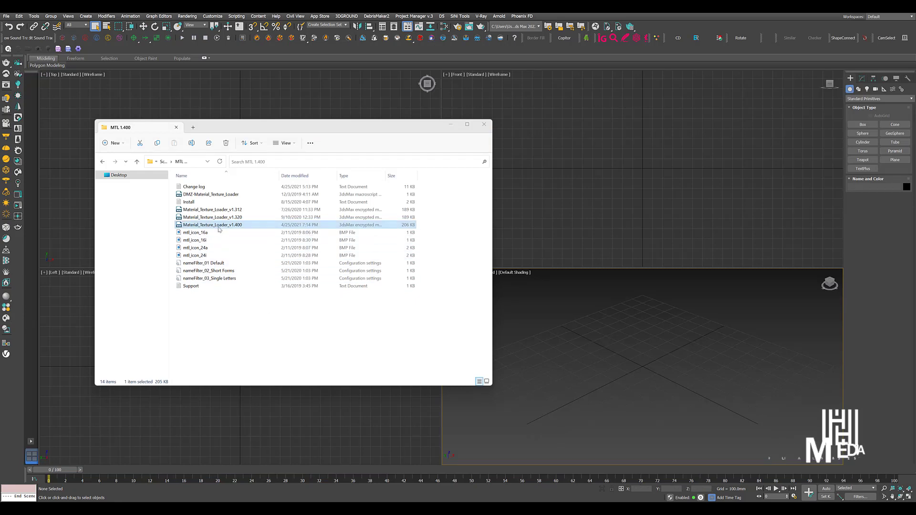
# Step: Load the Material_Texture_Loader_v1.400 script from the MTL 1.400 folder into the empty 3ds Max scene
pyautogui.moveTo(212, 226); pyautogui.dragTo(604, 336)
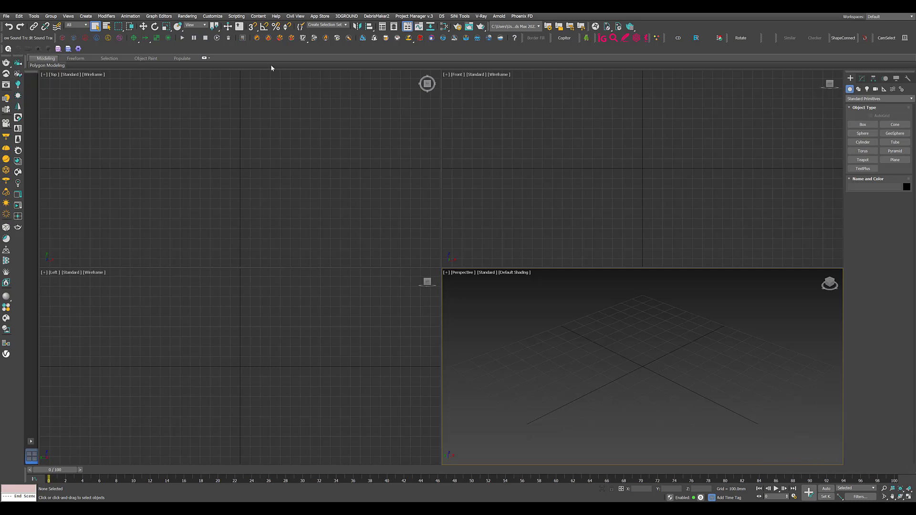
# Step: Add the Material Texture Loader action from the DMZ category to the main toolbar and launch the script from there
pyautogui.click(213, 16)
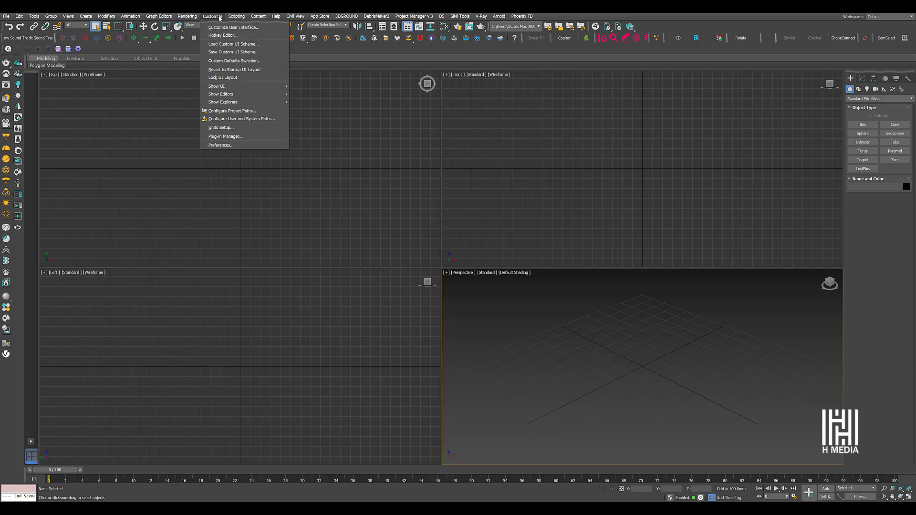
pyautogui.click(246, 29)
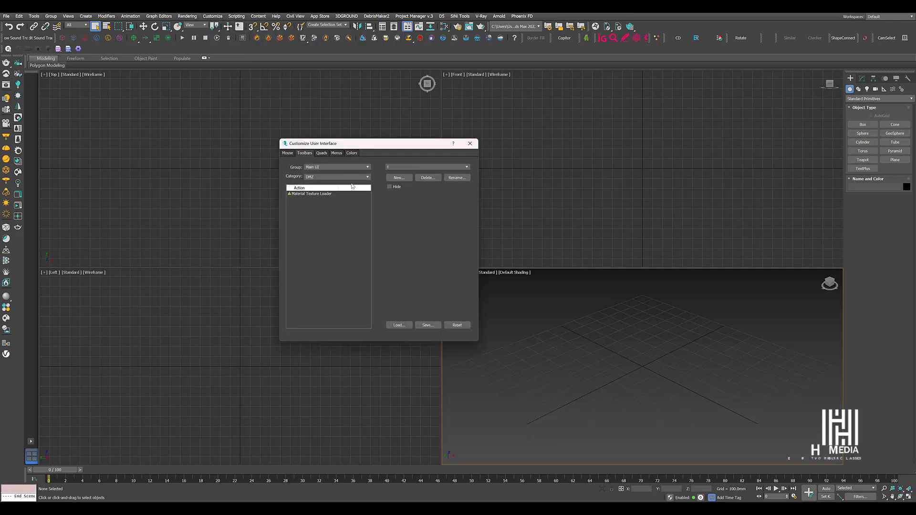
pyautogui.click(346, 178)
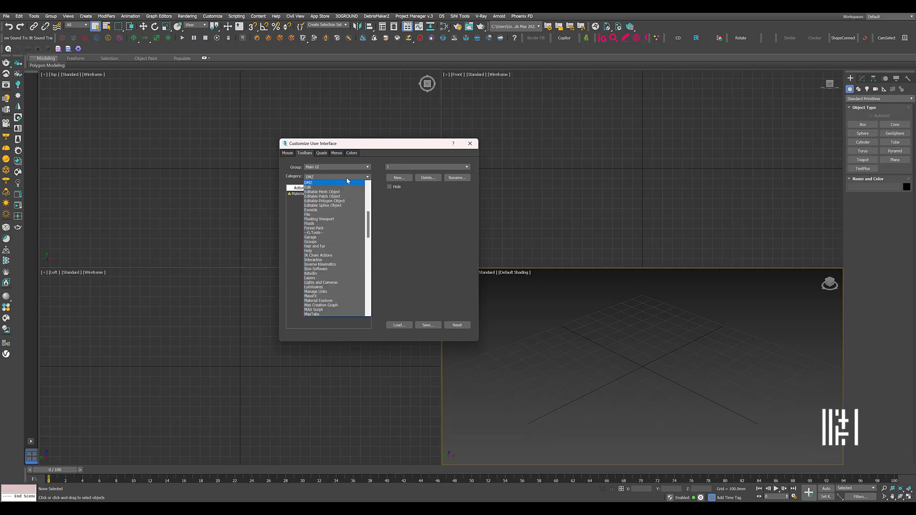
pyautogui.click(313, 184)
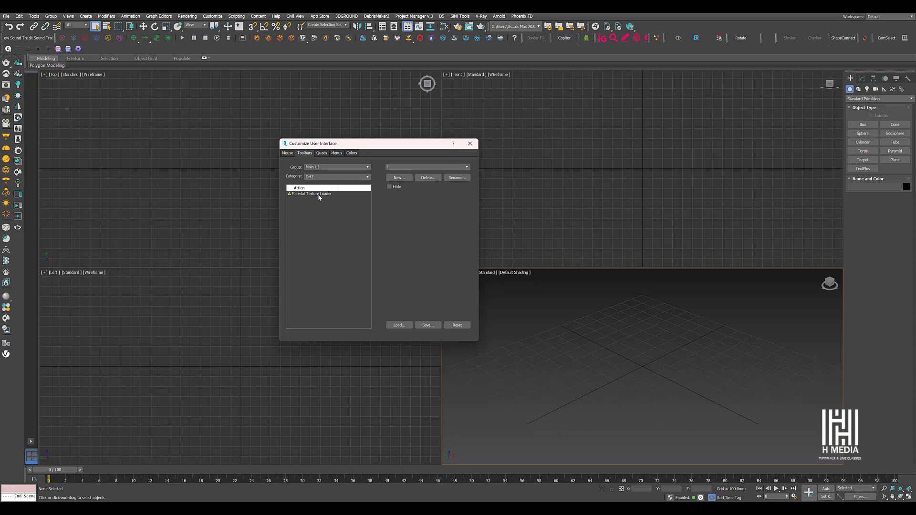
pyautogui.moveTo(307, 194); pyautogui.dragTo(768, 40)
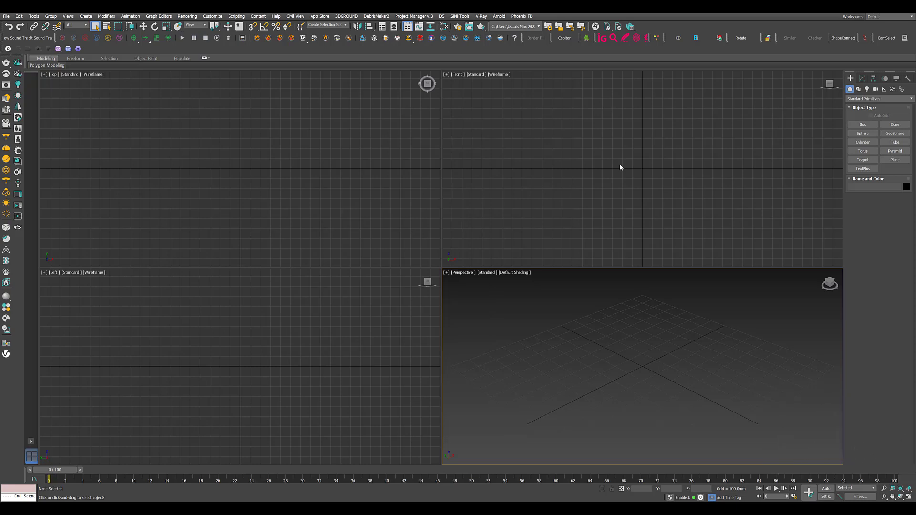
pyautogui.click(769, 39)
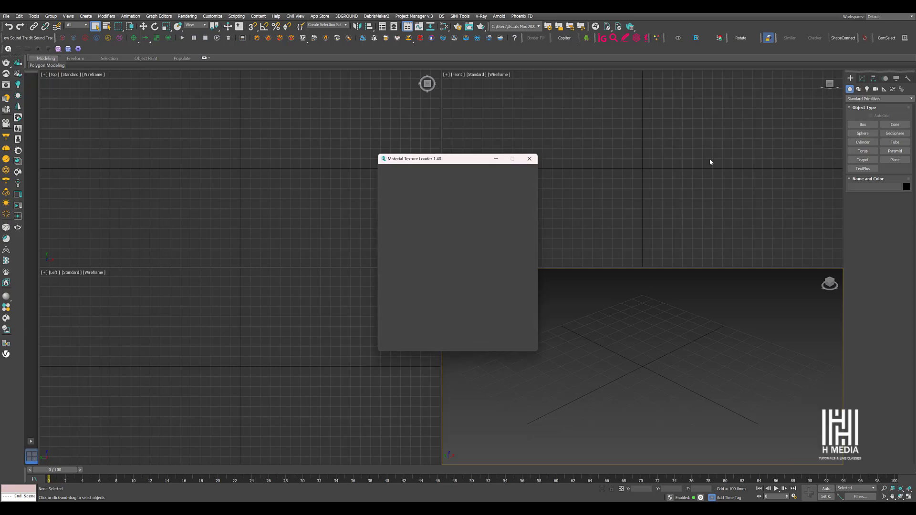